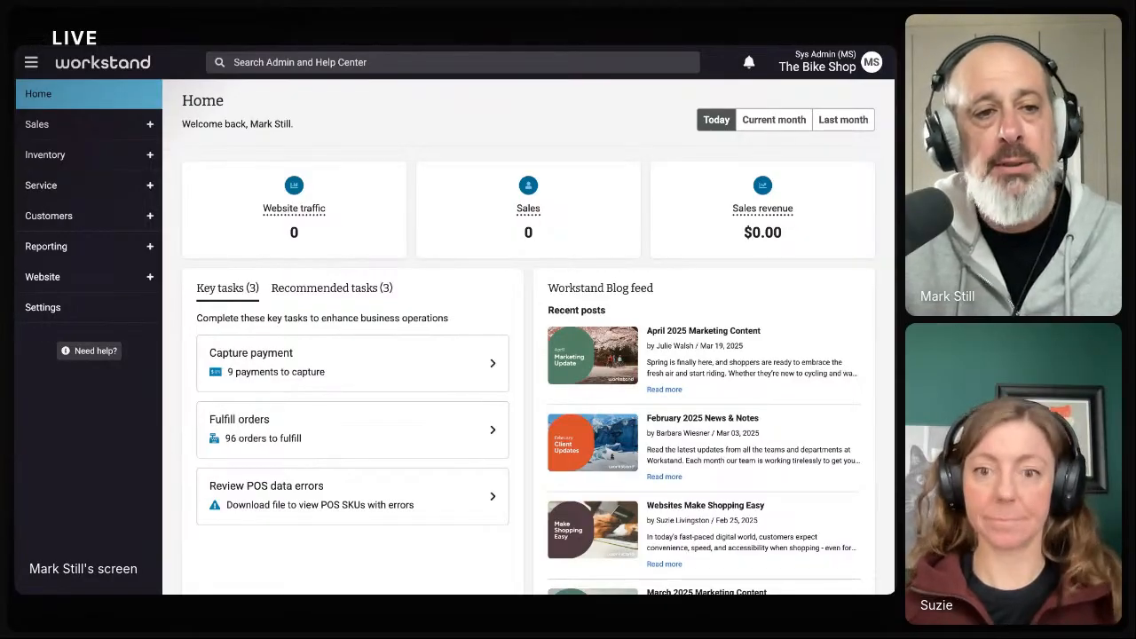
# Open the brand manager in the commerce settings and review the brands' shopping cart, fulfillment and MAP policies.
pyautogui.click(141, 299)
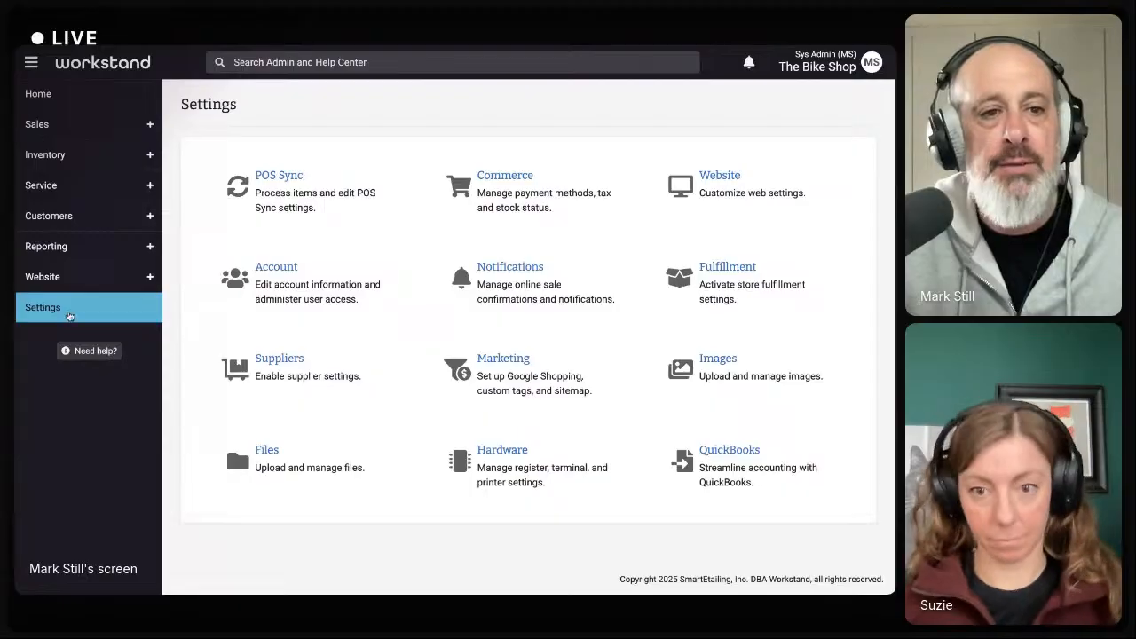
pyautogui.click(495, 183)
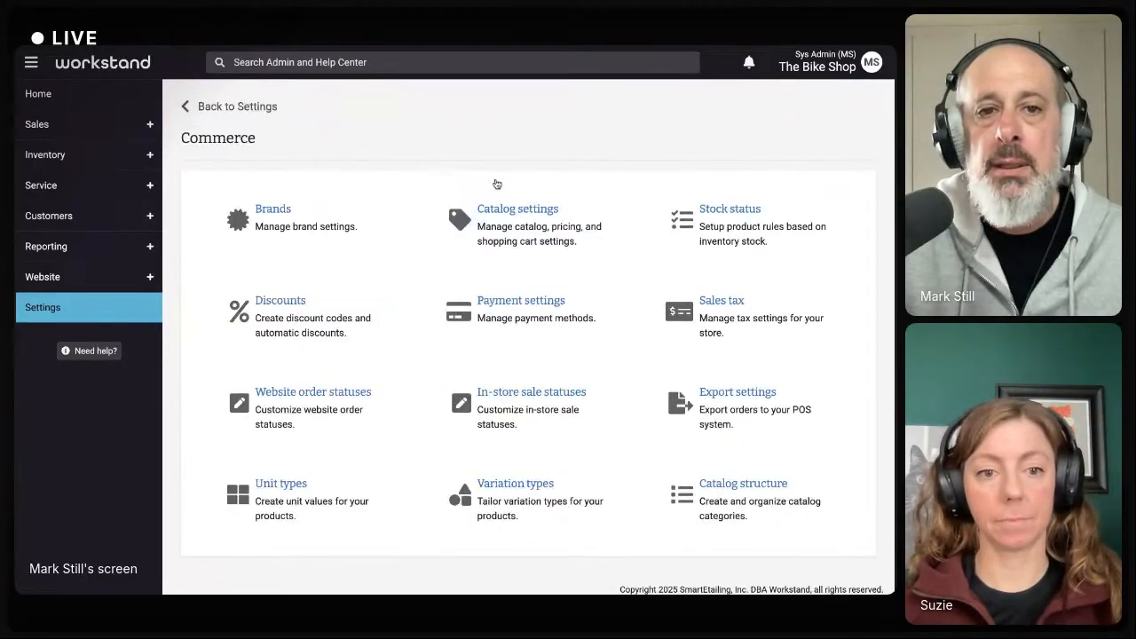
pyautogui.click(279, 219)
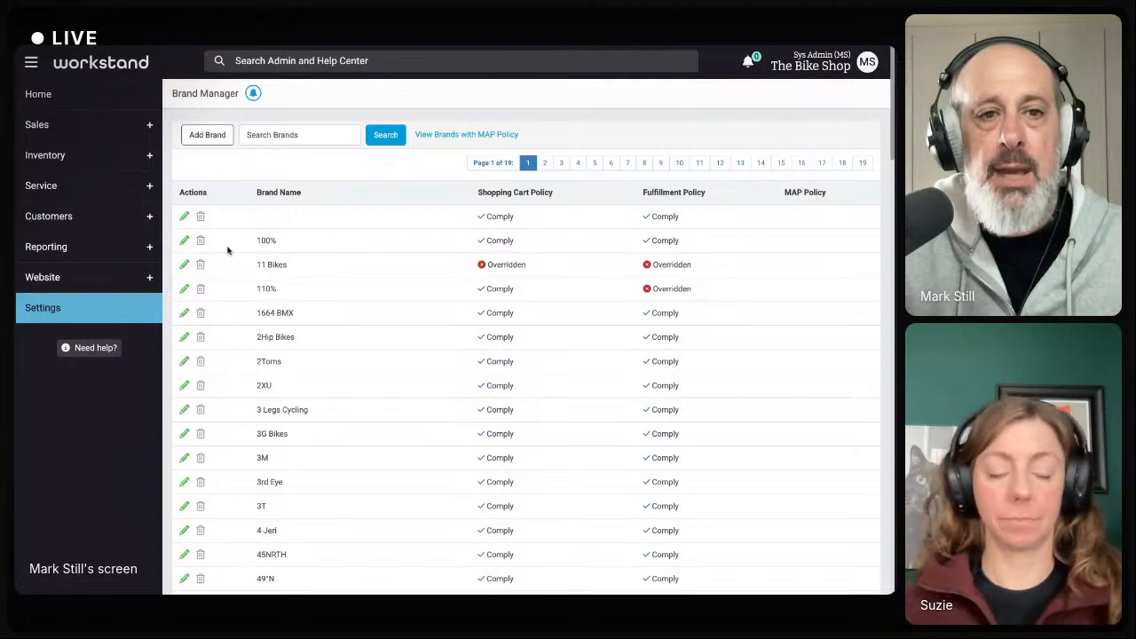
pyautogui.doubleClick(257, 239)
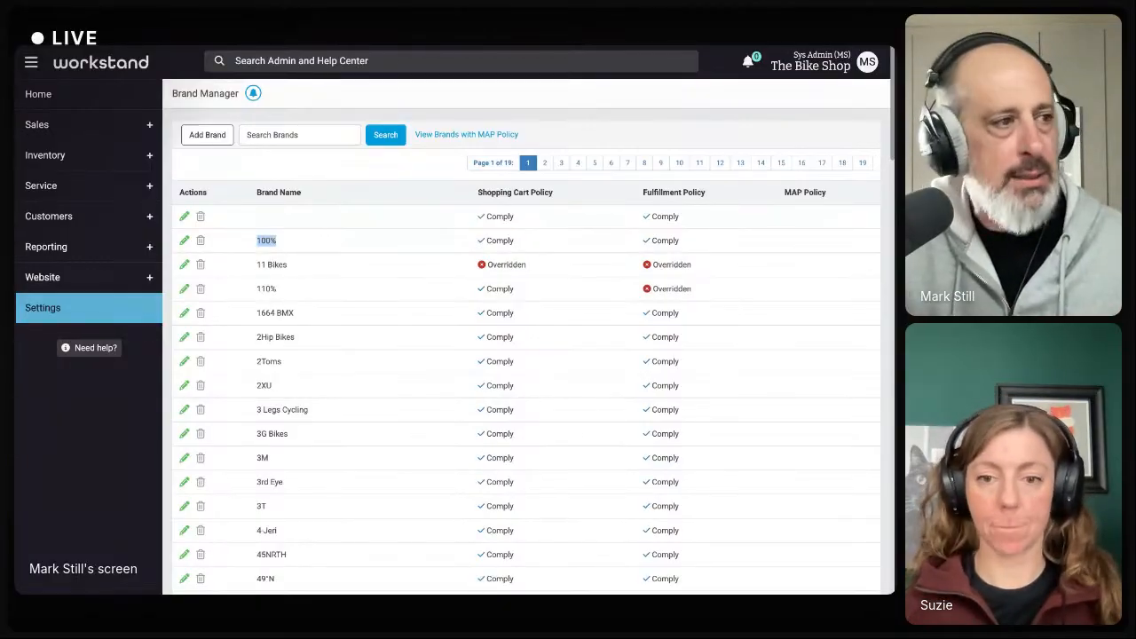
pyautogui.doubleClick(489, 240)
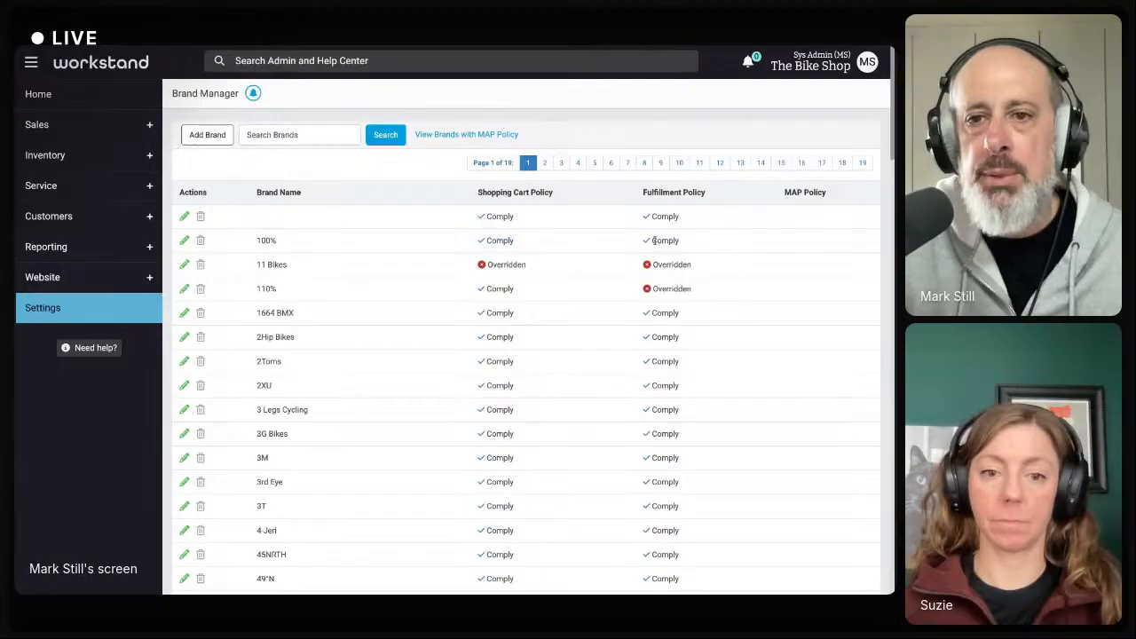
pyautogui.moveTo(654, 240); pyautogui.dragTo(679, 241)
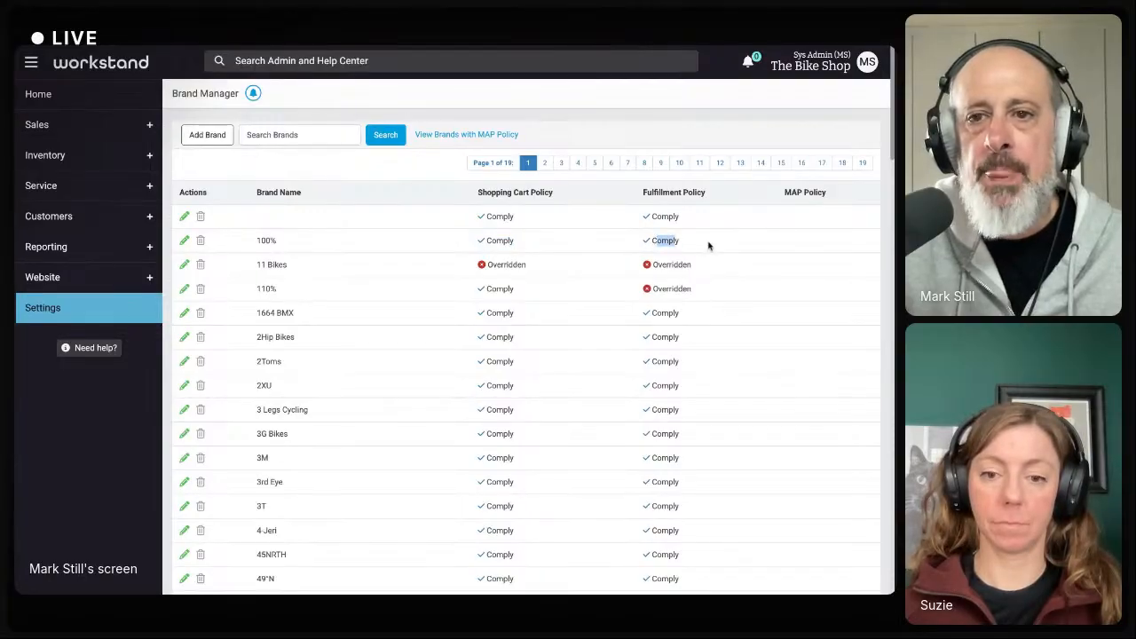
pyautogui.tripleClick(785, 194)
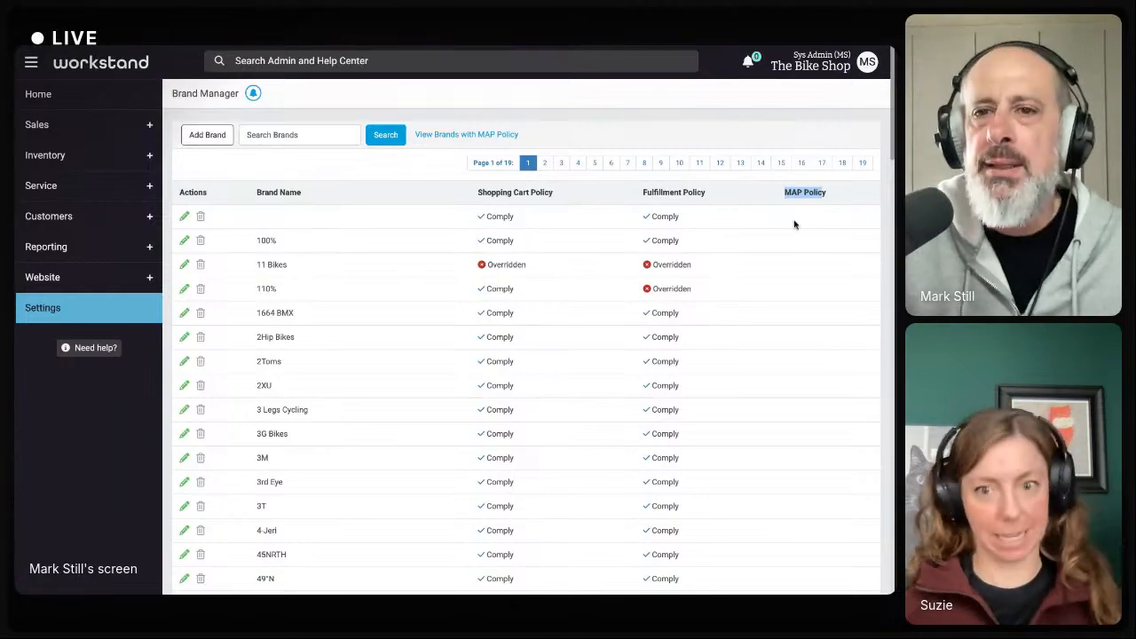
# Search the brands for "thule", check the brand's MAP policy and open Thule for editing.
pyautogui.click(330, 135)
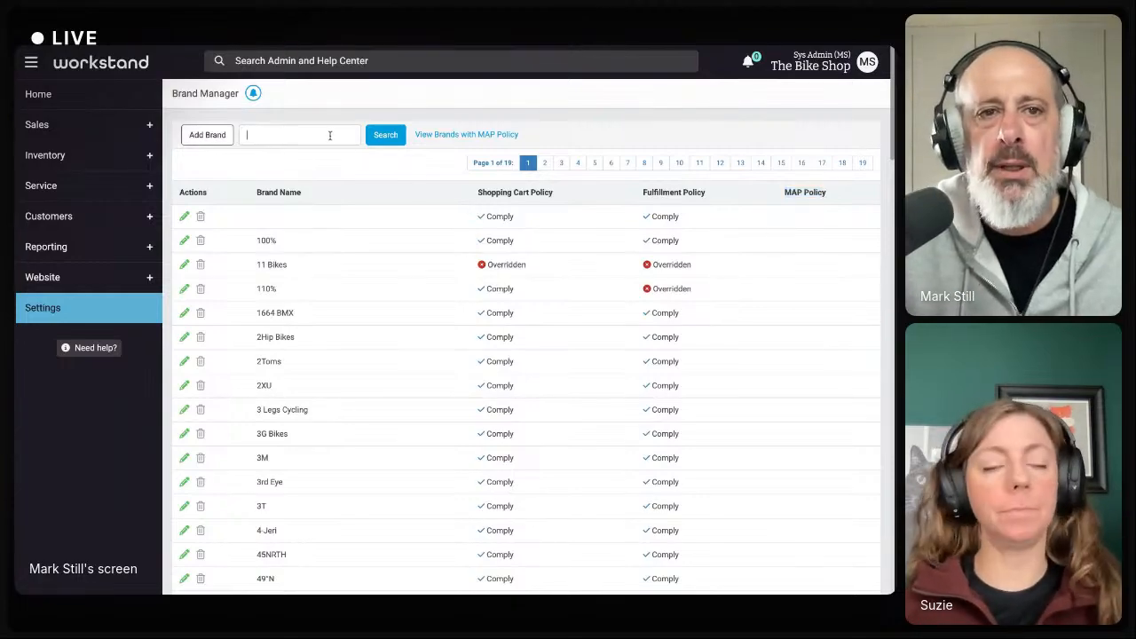
pyautogui.write('thule')
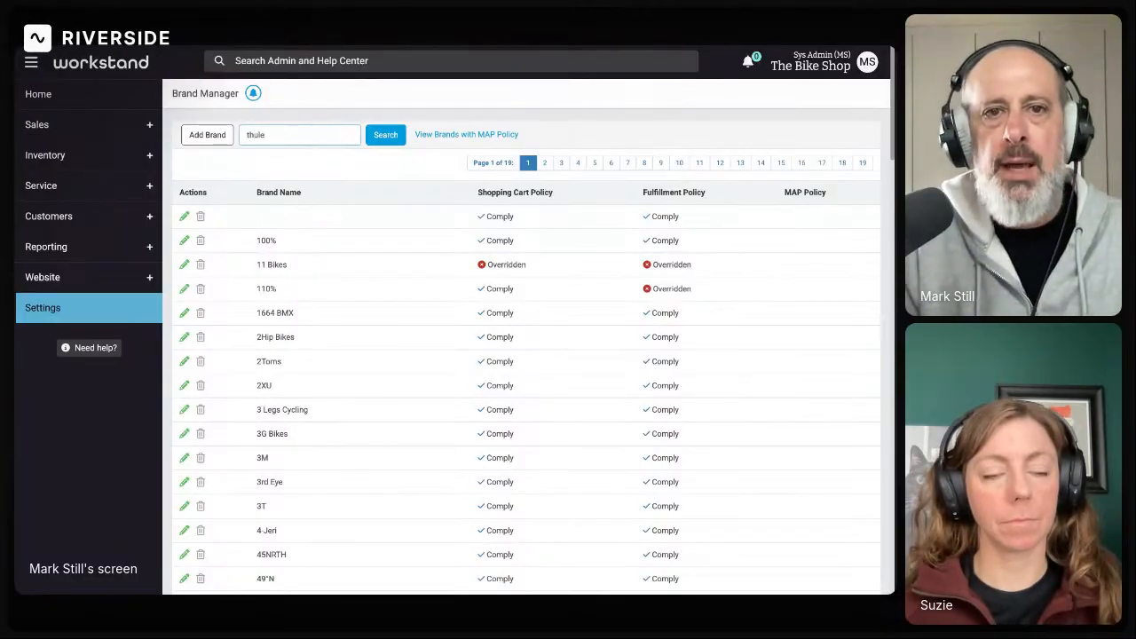
pyautogui.click(385, 135)
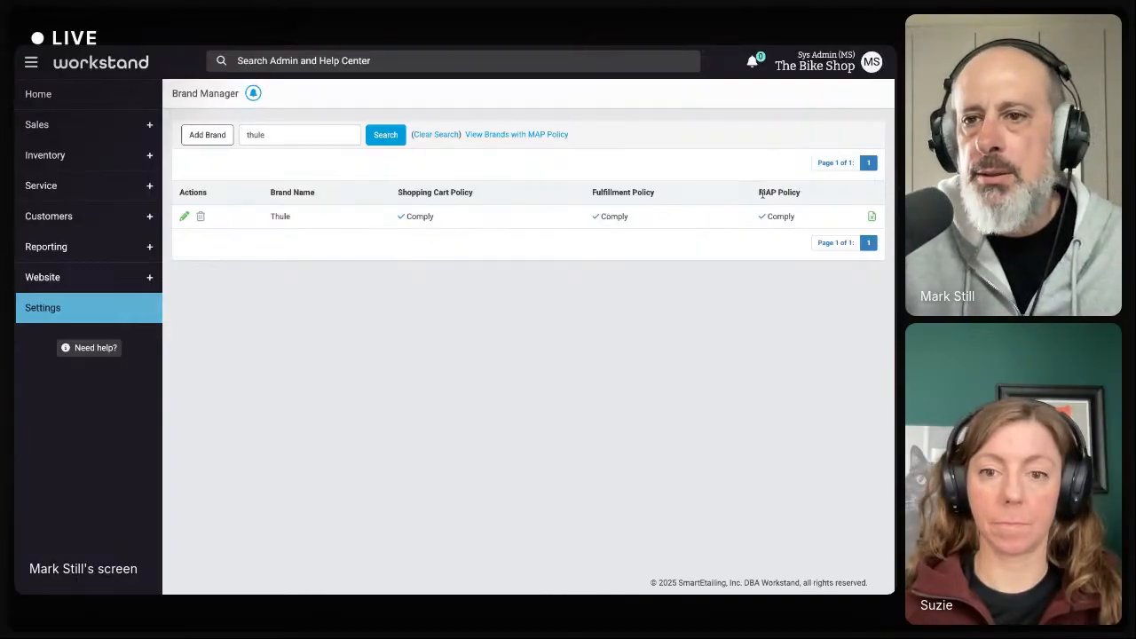
pyautogui.moveTo(765, 194); pyautogui.dragTo(788, 201)
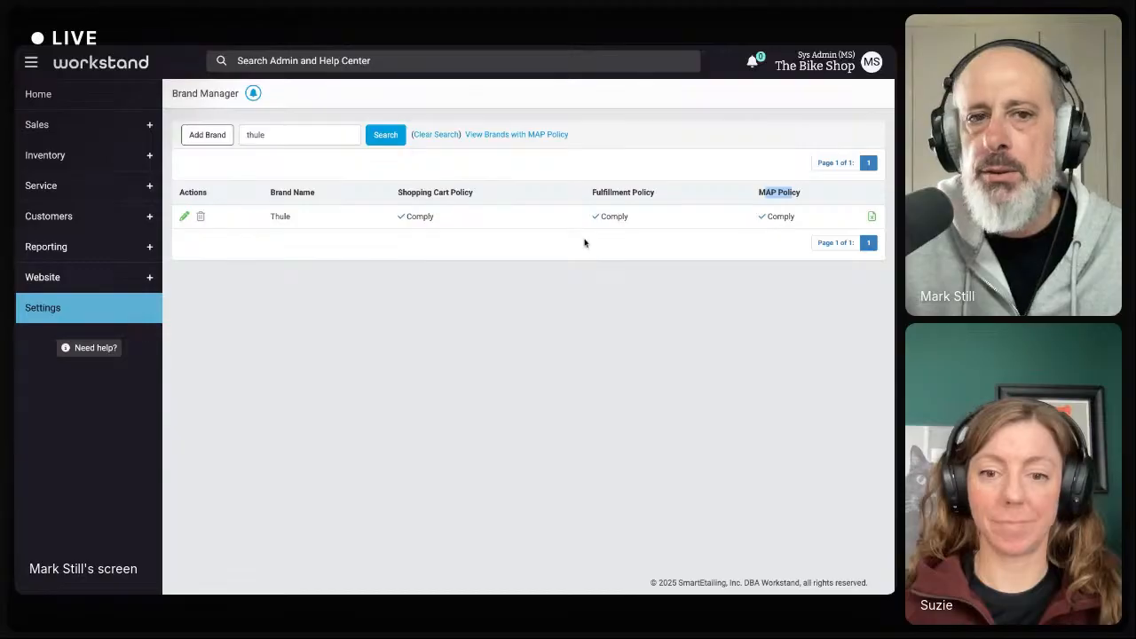
pyautogui.click(183, 217)
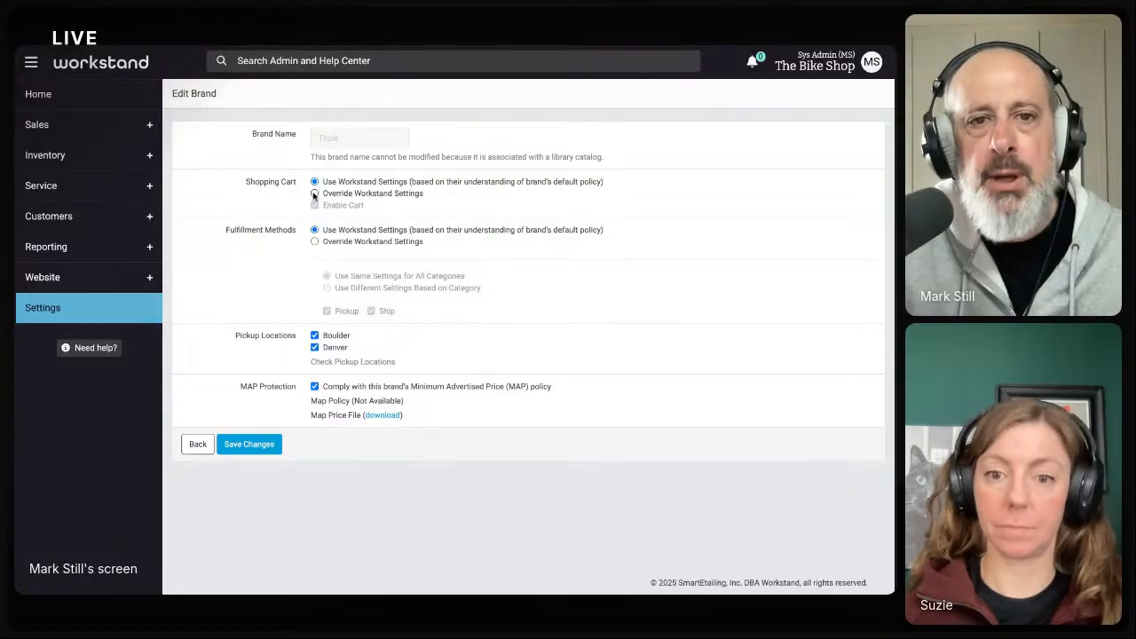
# Try overriding Thule's shopping cart settings with the cart disabled, and return to the Workstand settings.
pyautogui.click(314, 194)
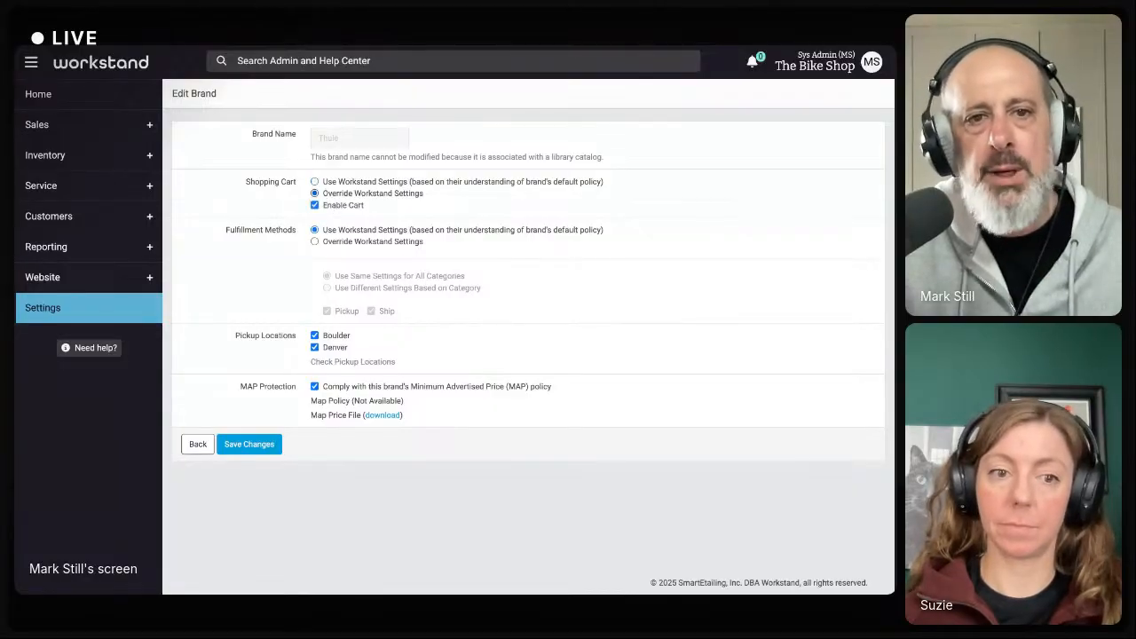
pyautogui.click(316, 206)
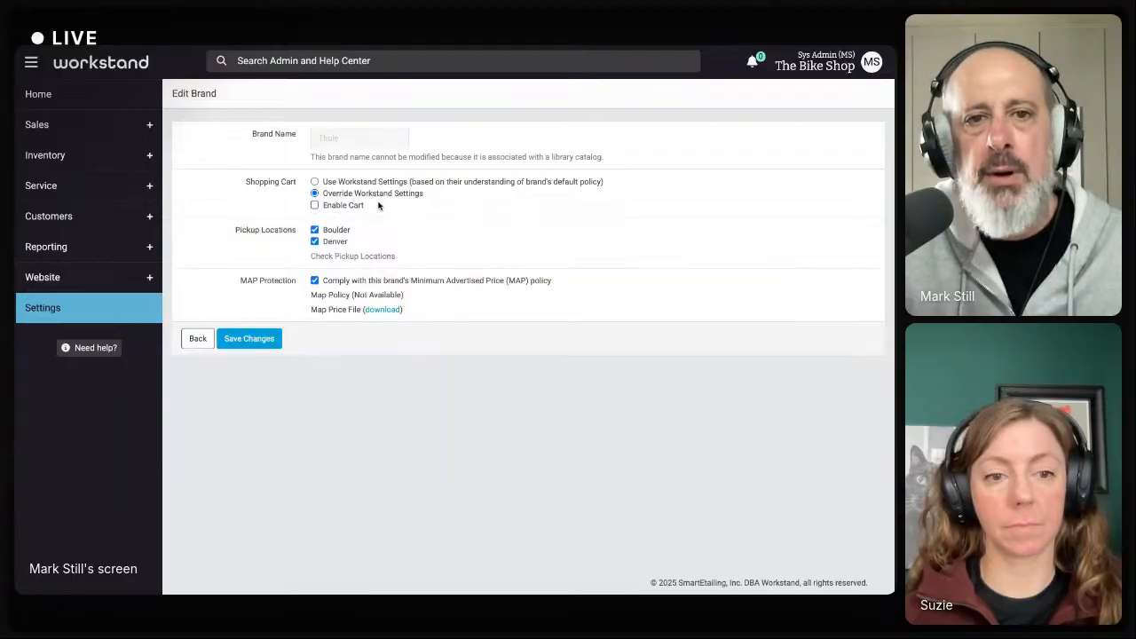
pyautogui.moveTo(344, 197); pyautogui.dragTo(388, 197)
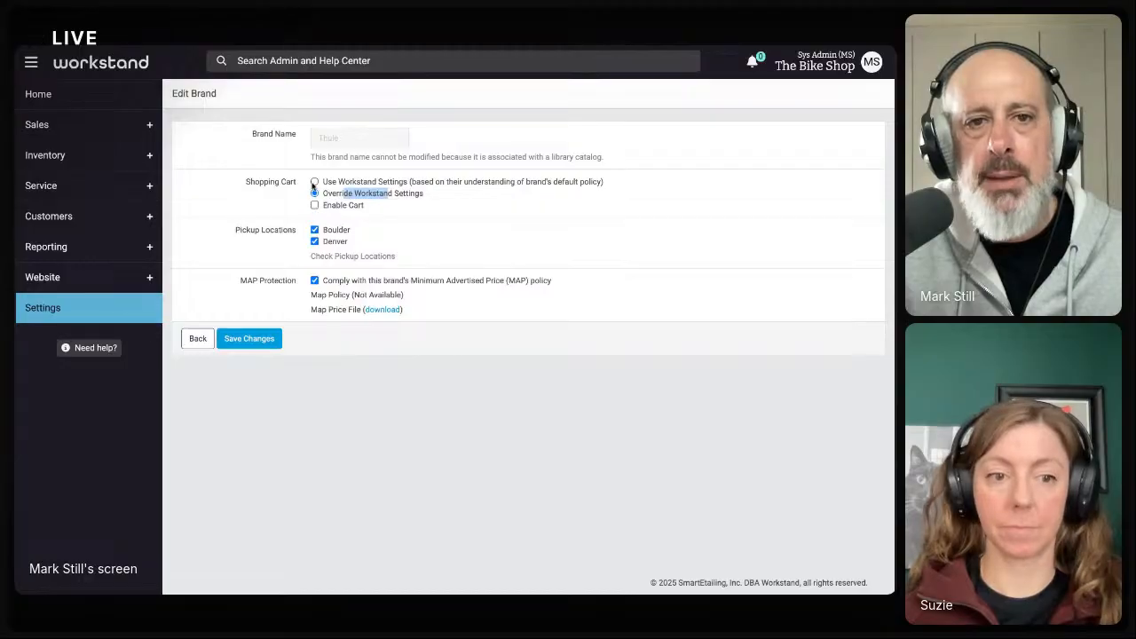
pyautogui.click(314, 182)
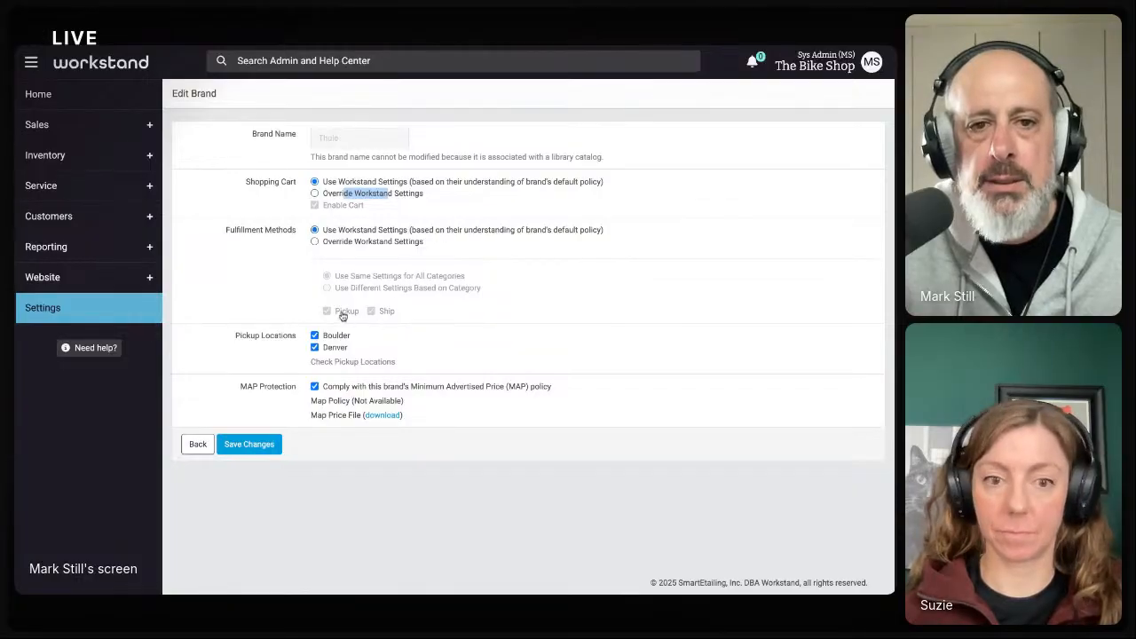
# Override the Workstand fulfillment settings for Thule, keeping both Pickup and Ship enabled for all categories.
pyautogui.click(315, 243)
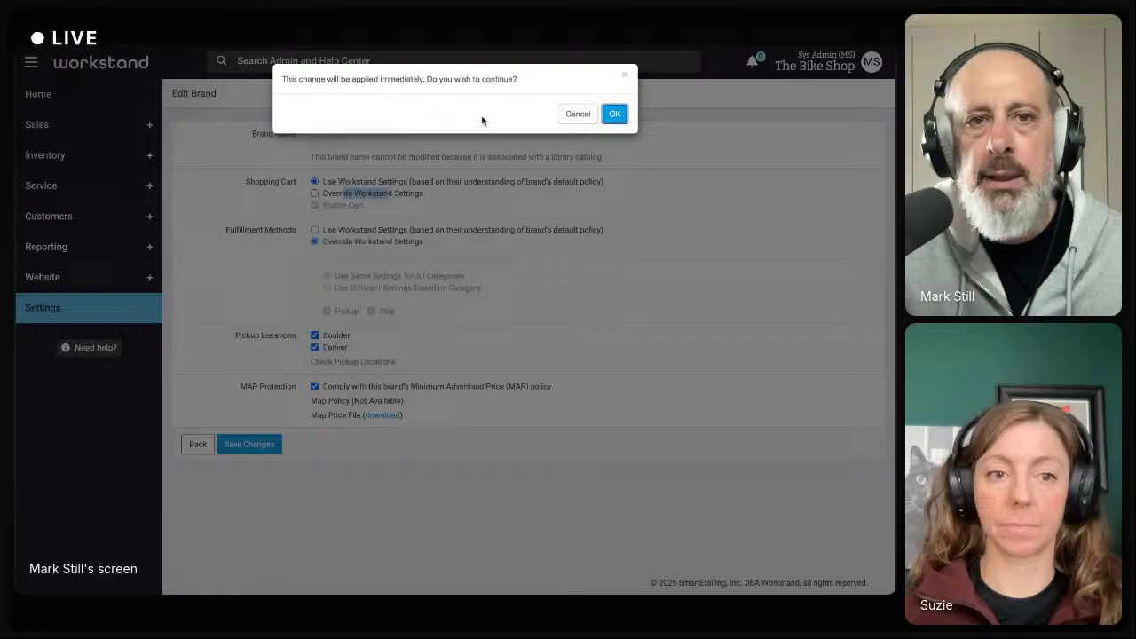
pyautogui.click(614, 115)
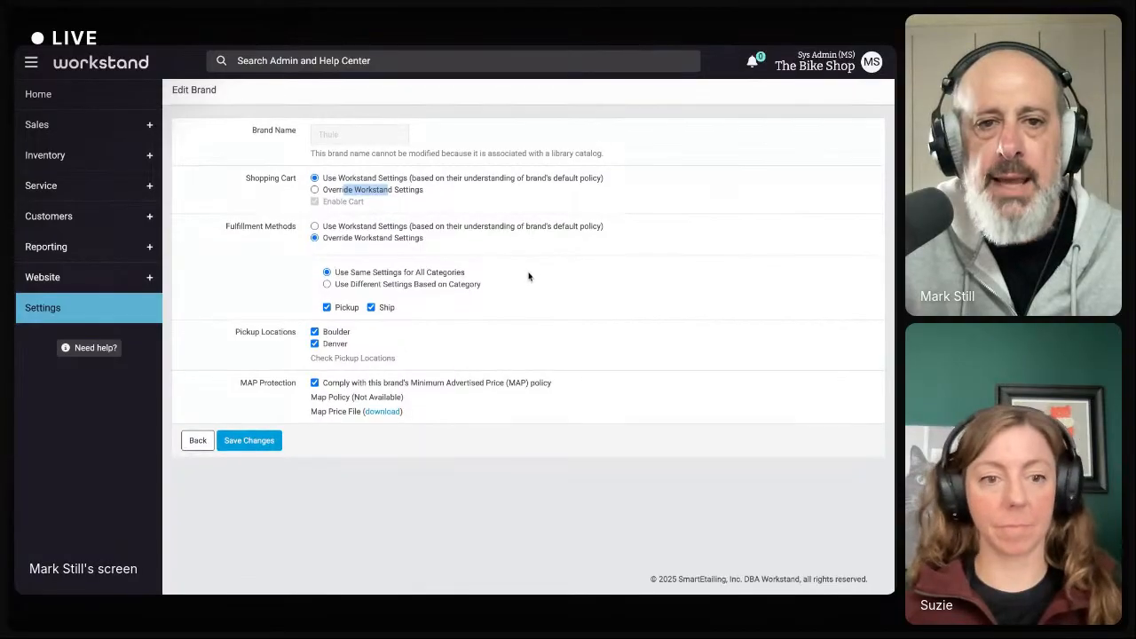
pyautogui.click(340, 315)
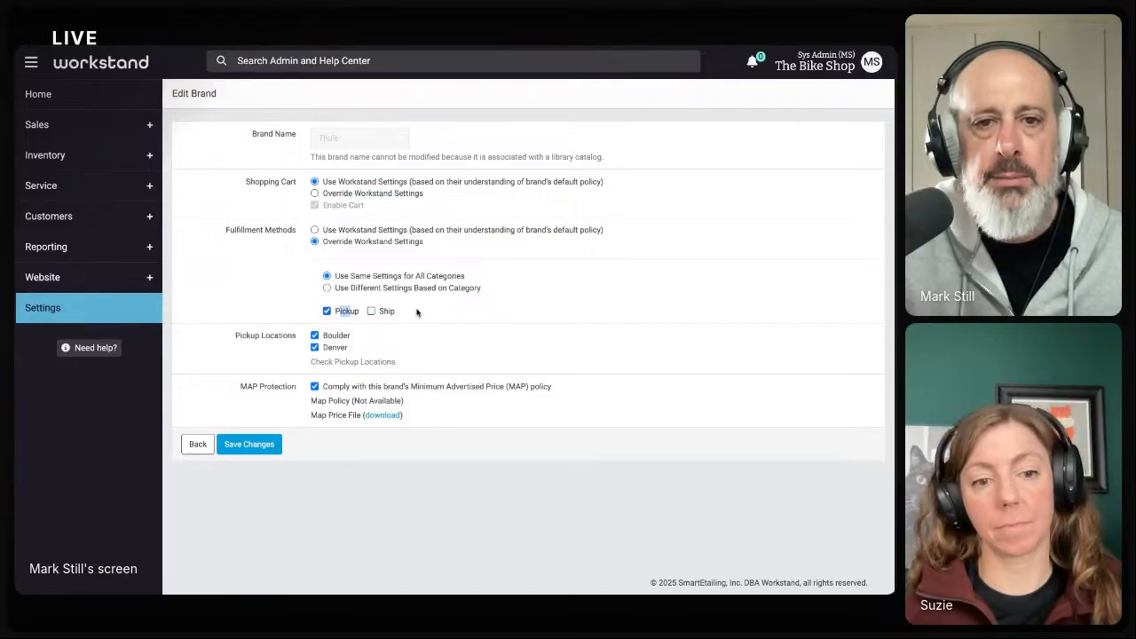
pyautogui.click(371, 312)
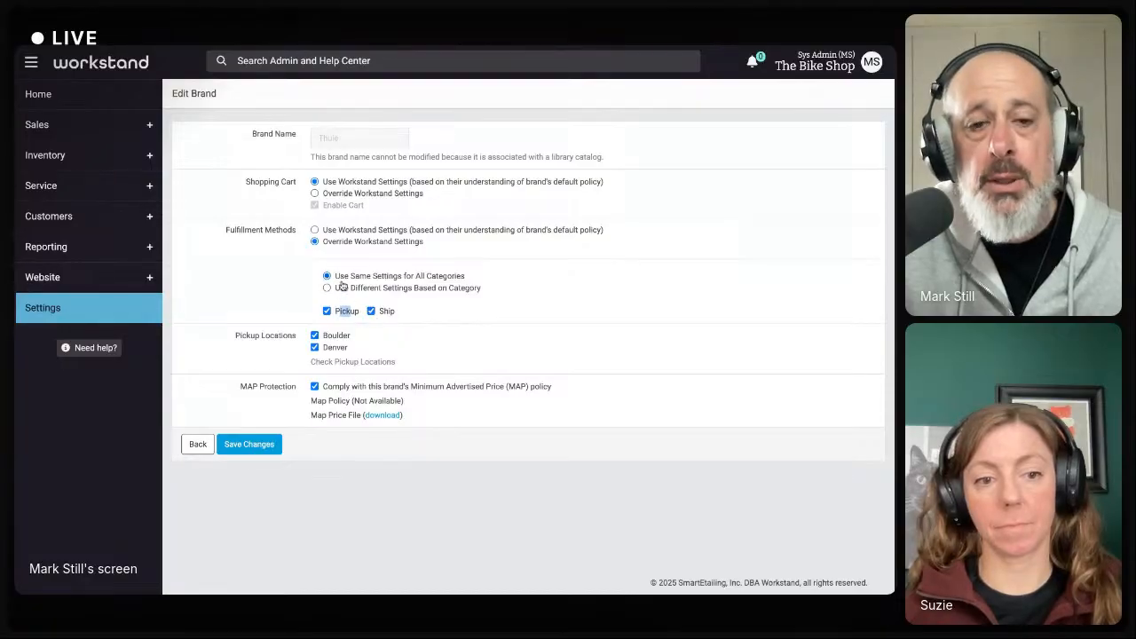
# Switch Thule's fulfillment to different settings based on category and try disabling and re-enabling Ship for the whole Bicycling Catalog.
pyautogui.moveTo(344, 276); pyautogui.dragTo(431, 276)
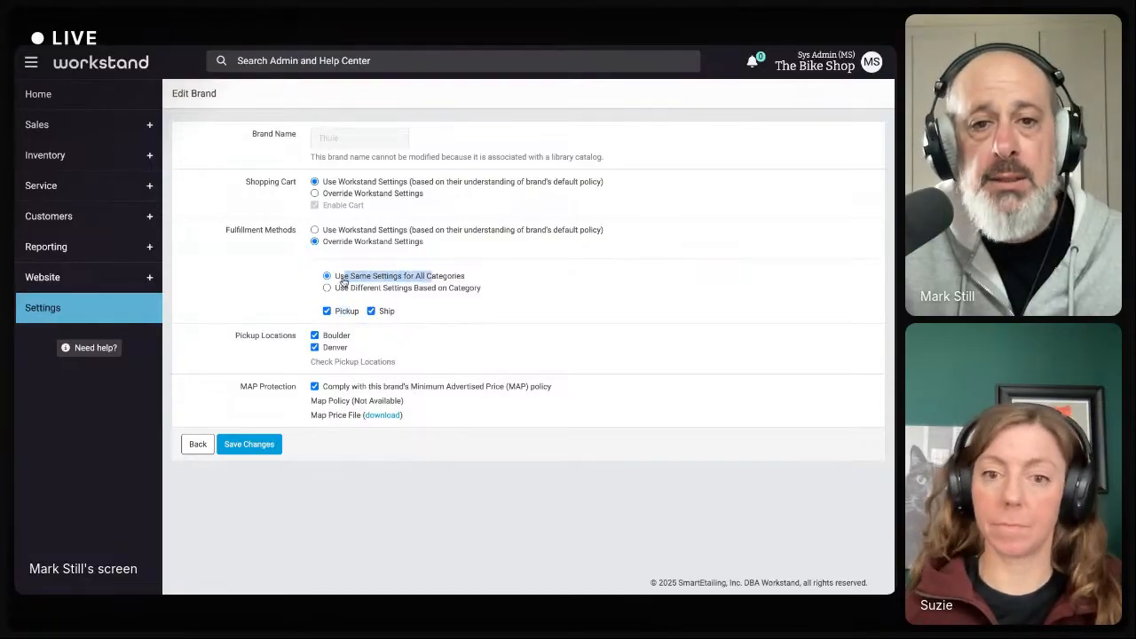
pyautogui.click(327, 288)
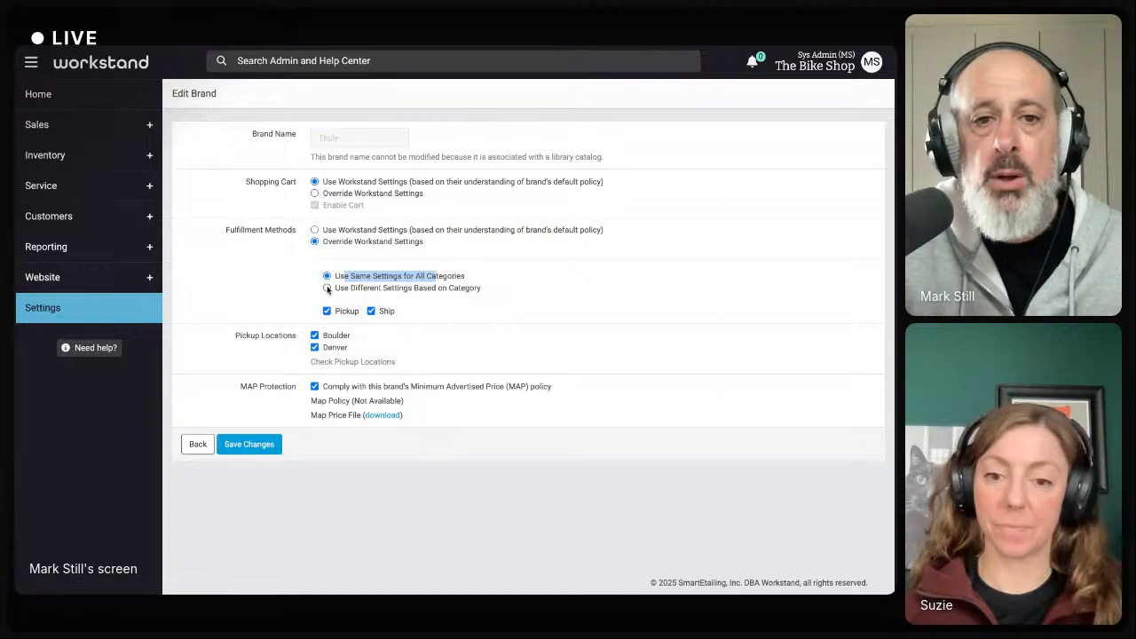
pyautogui.click(353, 312)
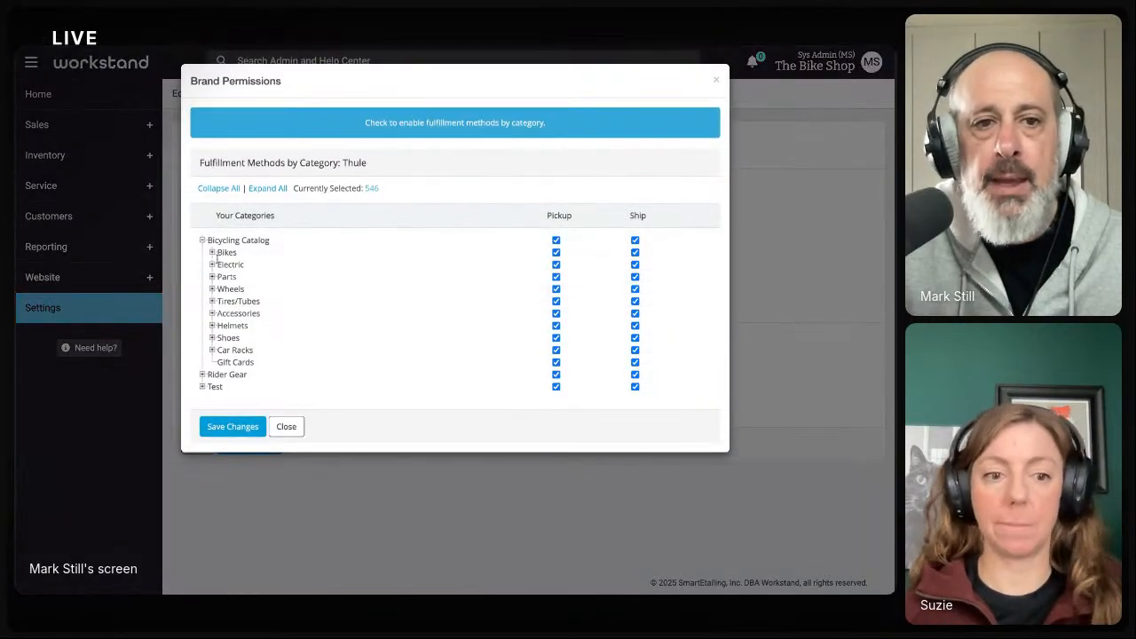
pyautogui.click(212, 253)
pyautogui.click(212, 253)
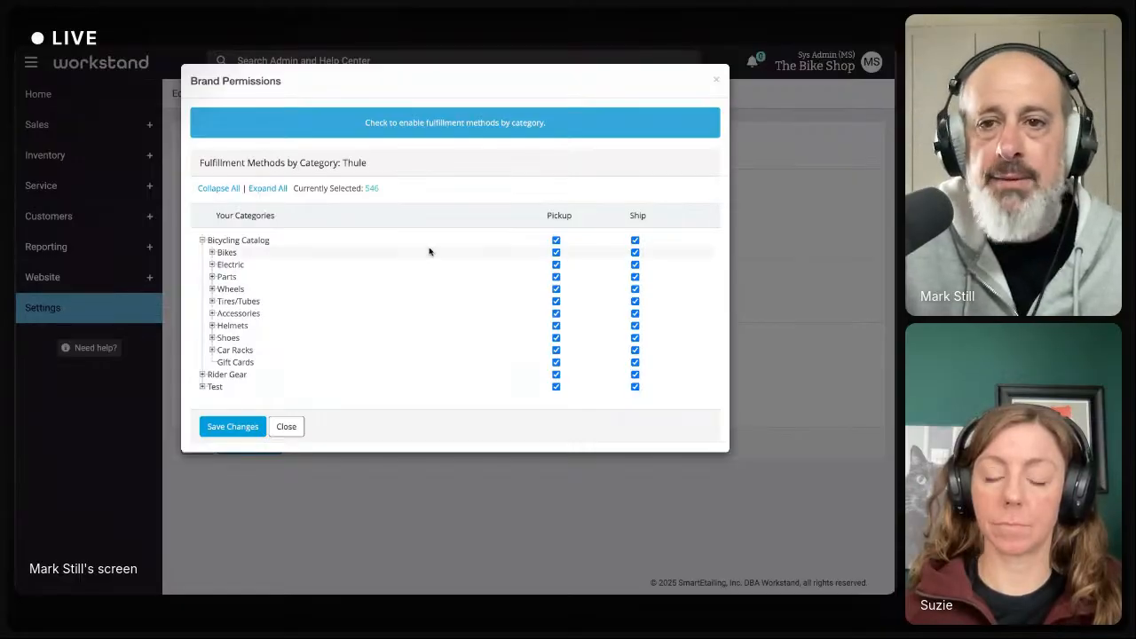
pyautogui.click(635, 241)
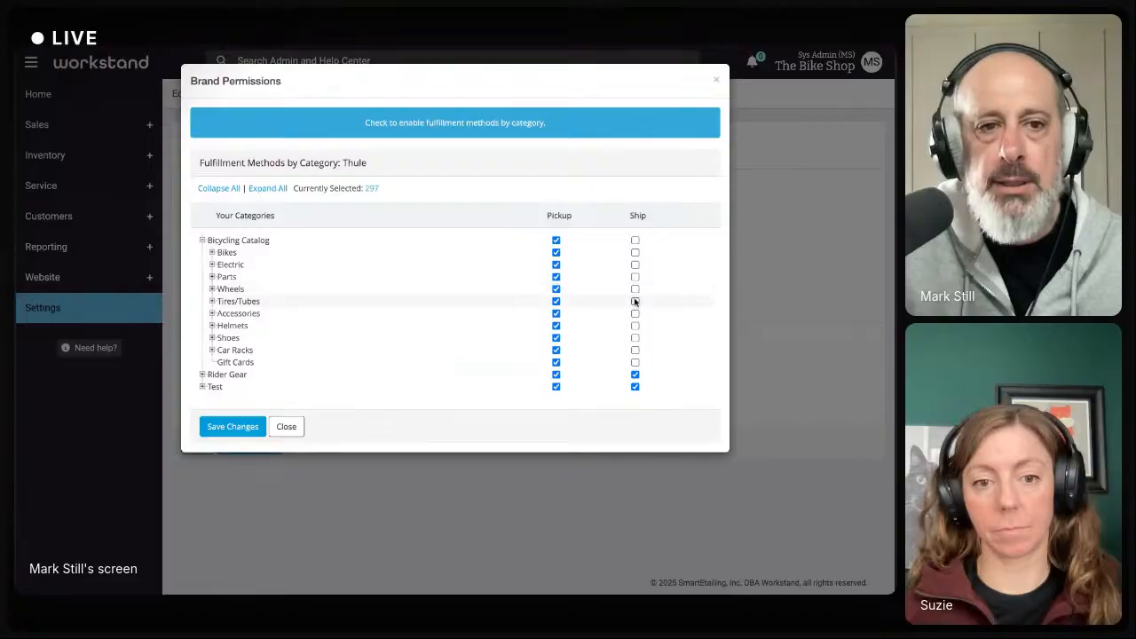
pyautogui.click(635, 241)
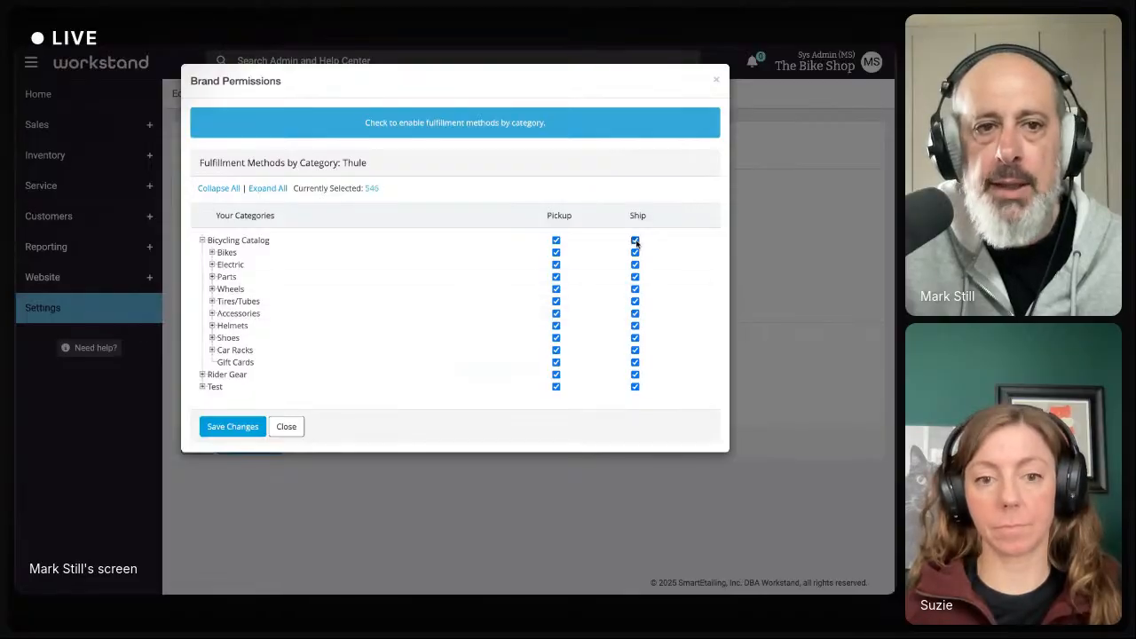
# Try disabling Ship for the Bikes category and its subcategories, and close the brand permissions without saving.
pyautogui.click(212, 254)
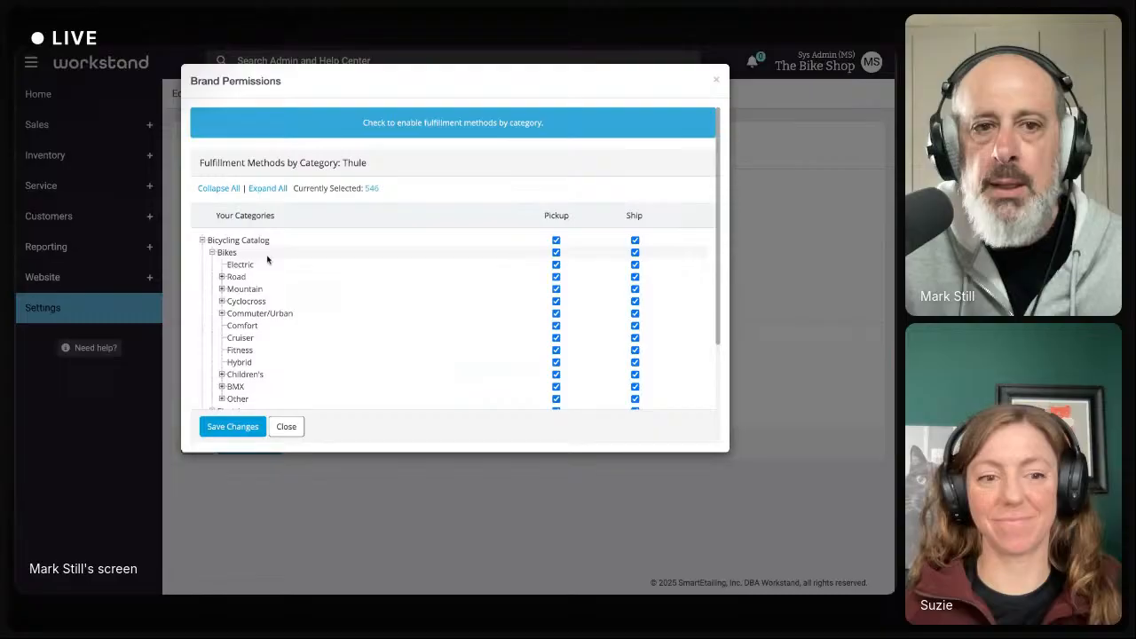
pyautogui.click(635, 252)
pyautogui.scroll(-2, 616, 269)
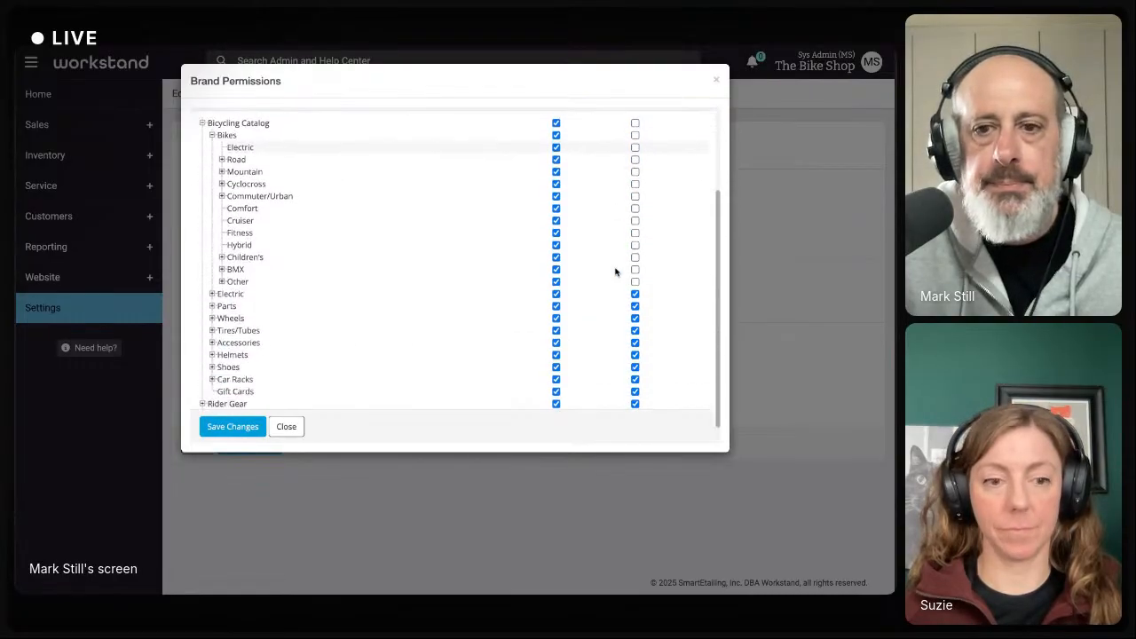
pyautogui.scroll(-1, 616, 271)
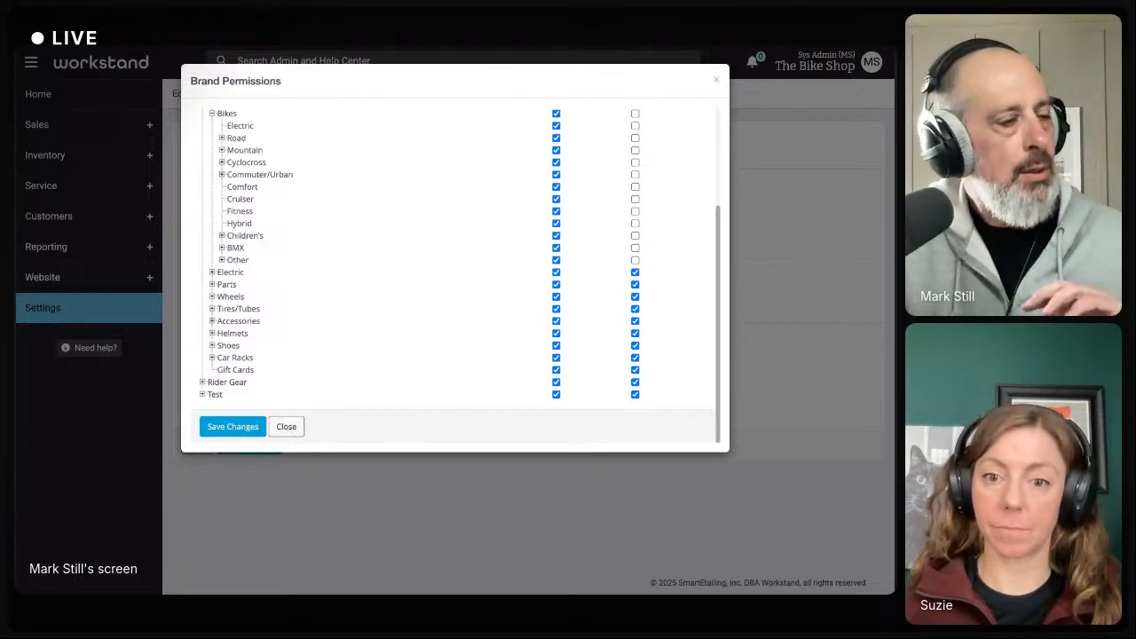
pyautogui.click(285, 426)
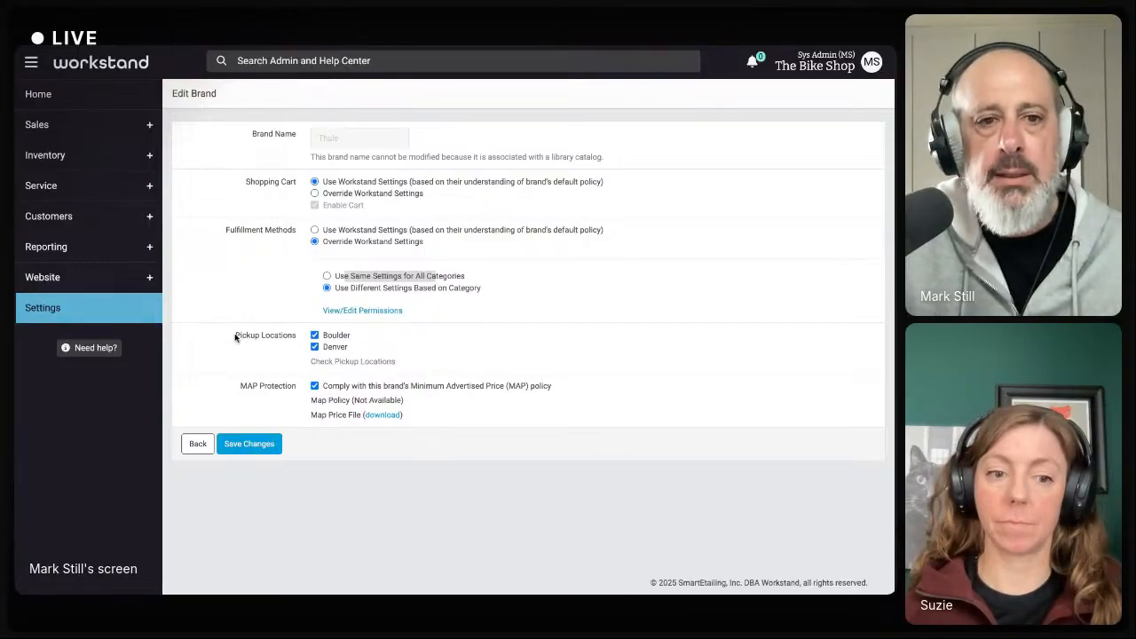
# Review Thule's pickup locations, MAP policy and MAP price file, and return to the brand list without saving.
pyautogui.moveTo(235, 335); pyautogui.dragTo(300, 340)
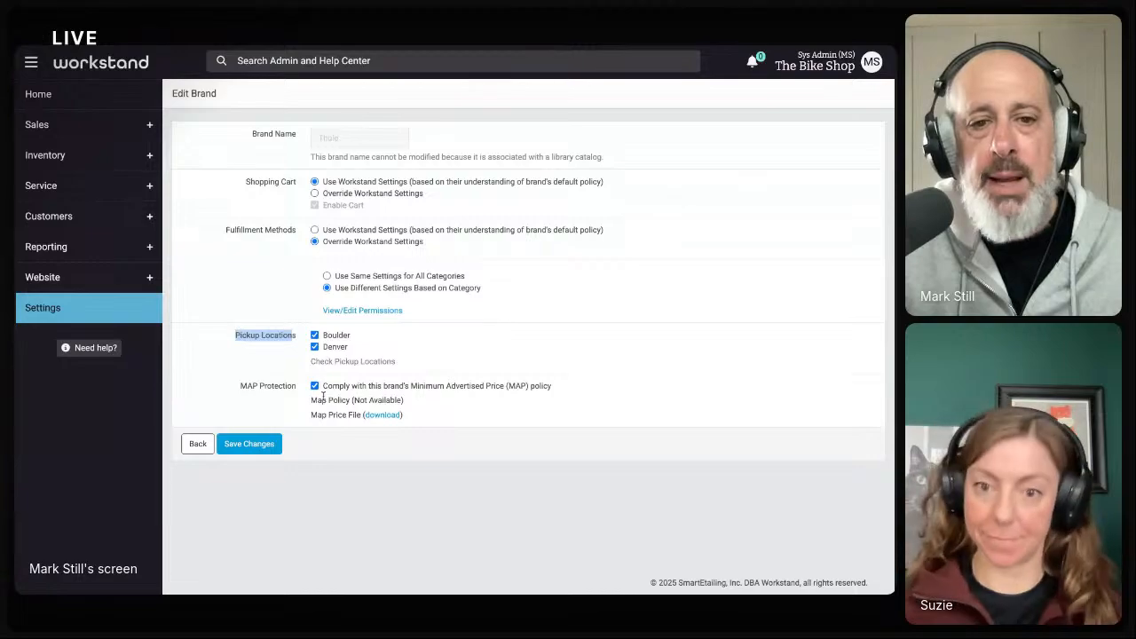
pyautogui.moveTo(312, 400); pyautogui.dragTo(352, 400)
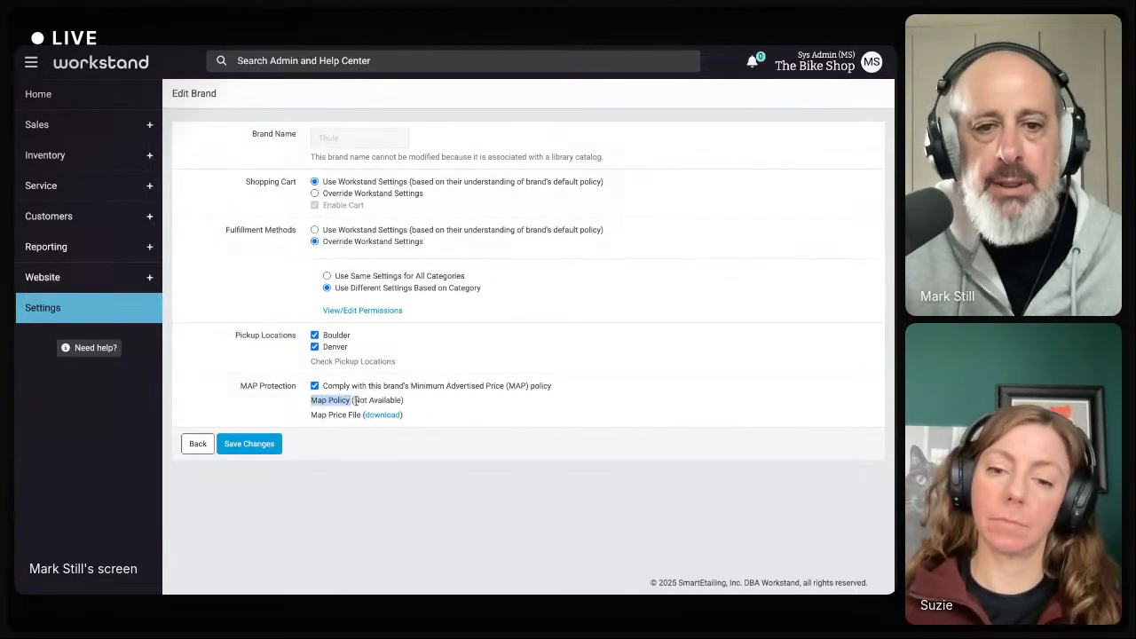
pyautogui.moveTo(356, 401); pyautogui.dragTo(392, 400)
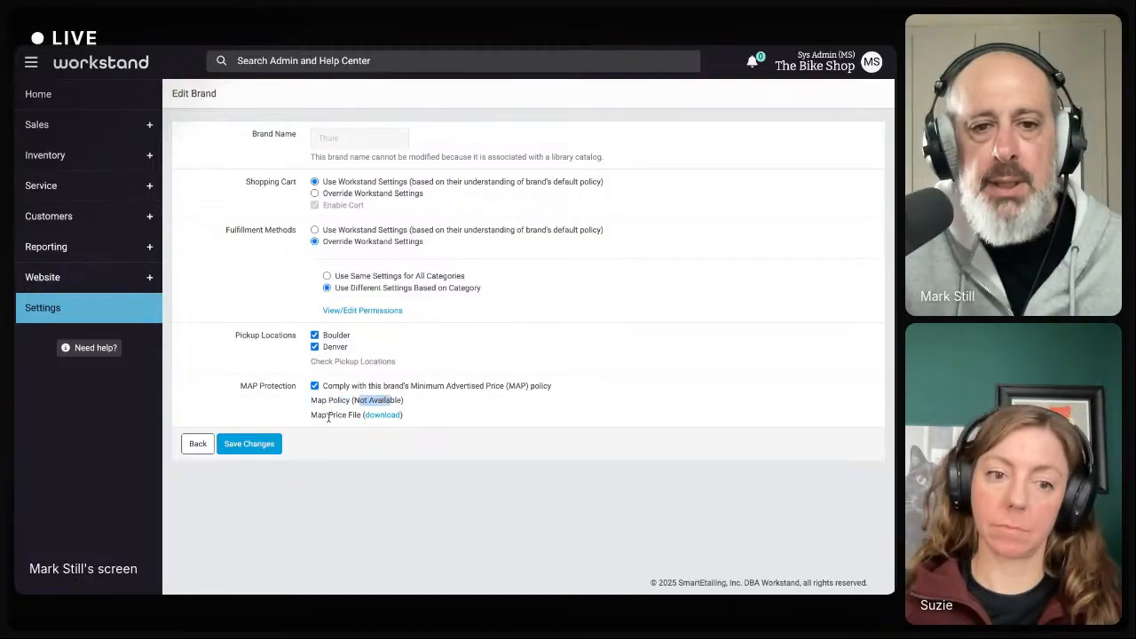
pyautogui.moveTo(312, 414); pyautogui.dragTo(359, 415)
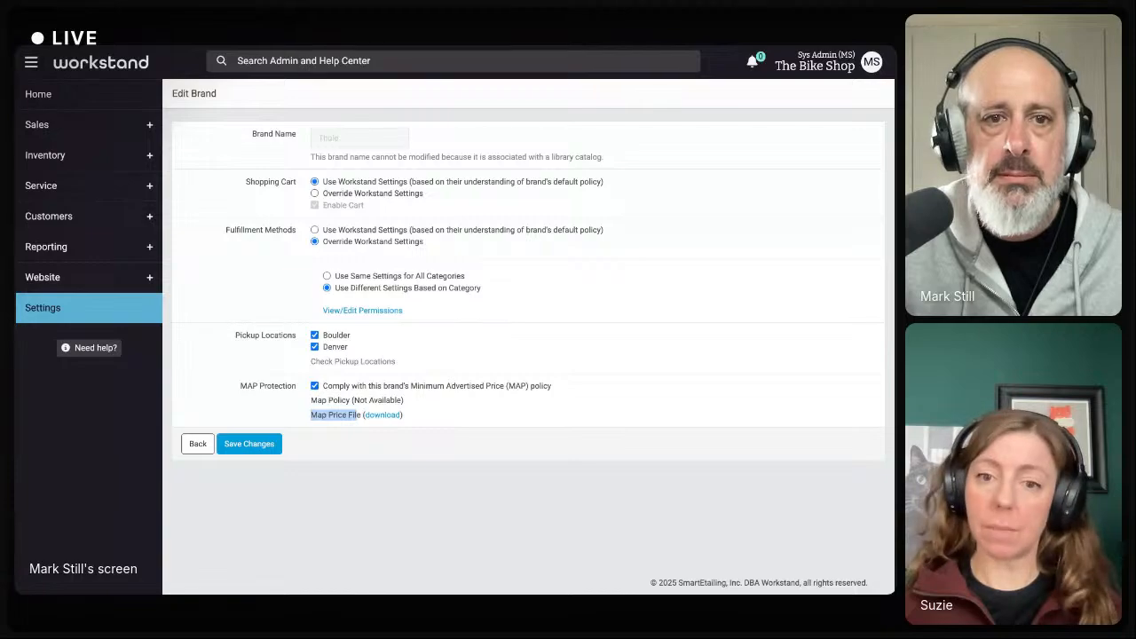
pyautogui.click(201, 449)
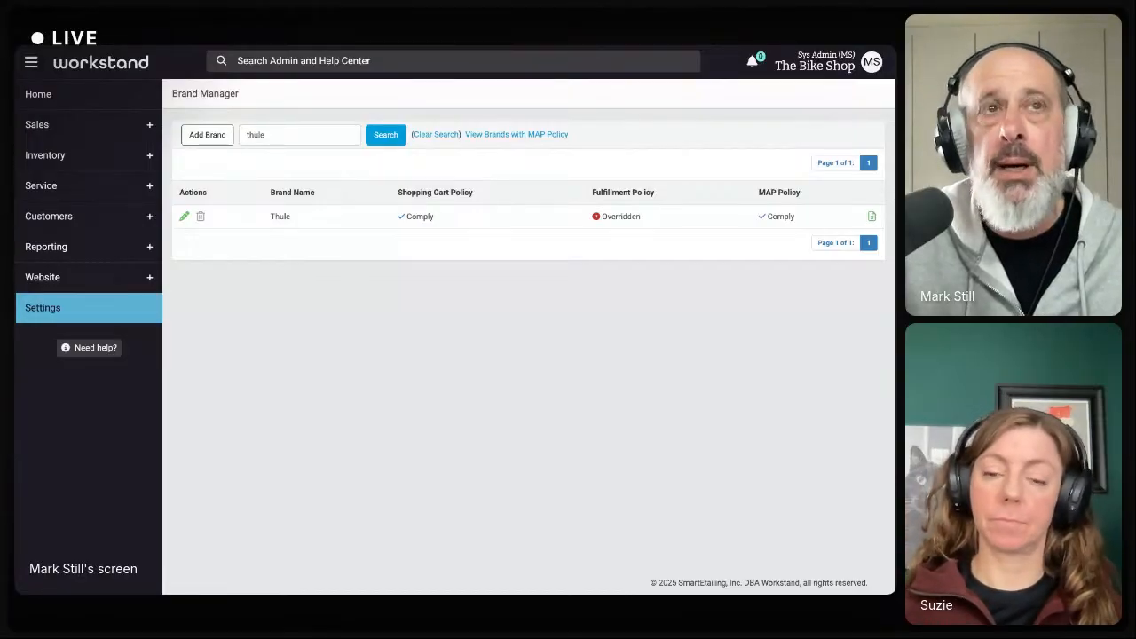
# Reopen Thule for editing and set its fulfillment methods back to the Workstand settings, accepting the immediate change.
pyautogui.click(185, 217)
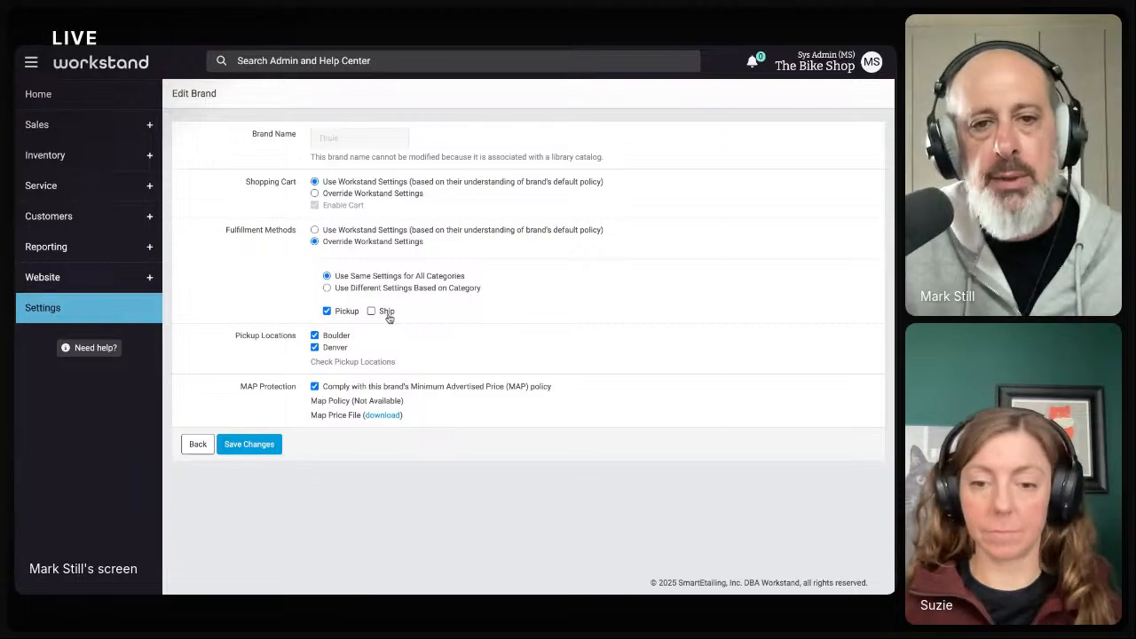
pyautogui.click(315, 231)
pyautogui.click(612, 124)
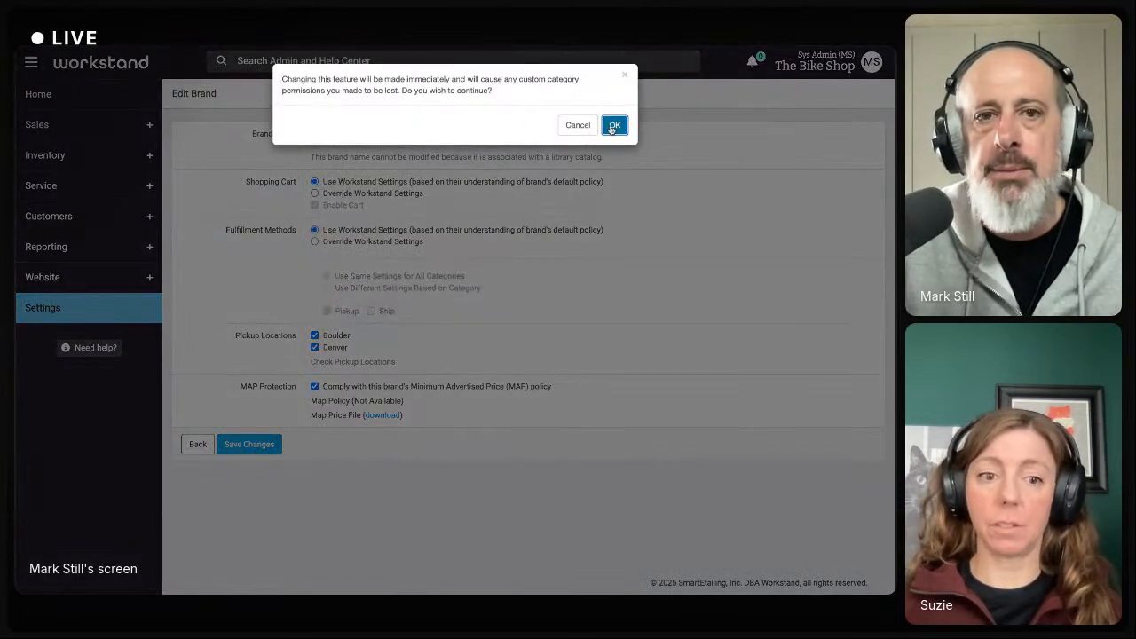